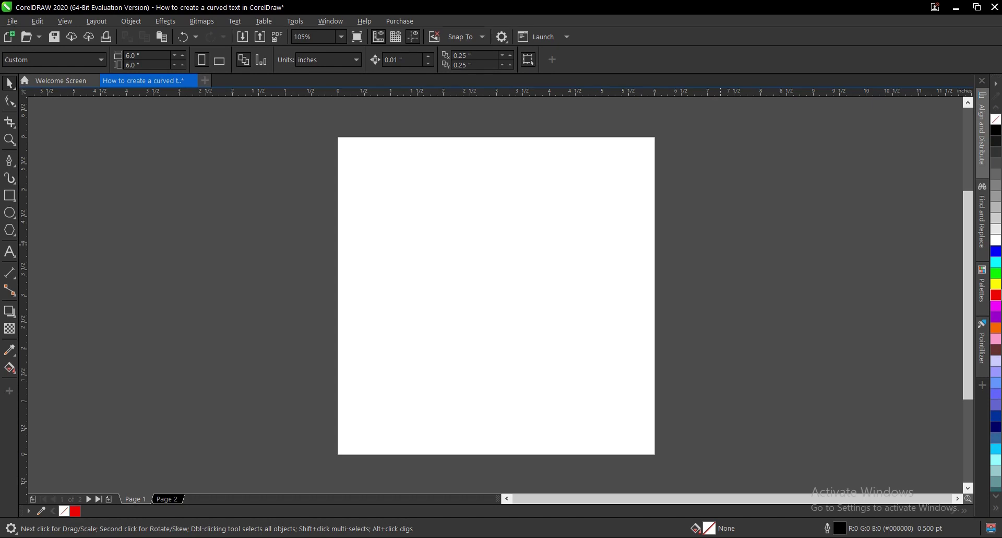
Go to Page 2 and select the 'IT IS VERY EASY AND SIMPLE TO DO.' text line.
left_click(180, 498)
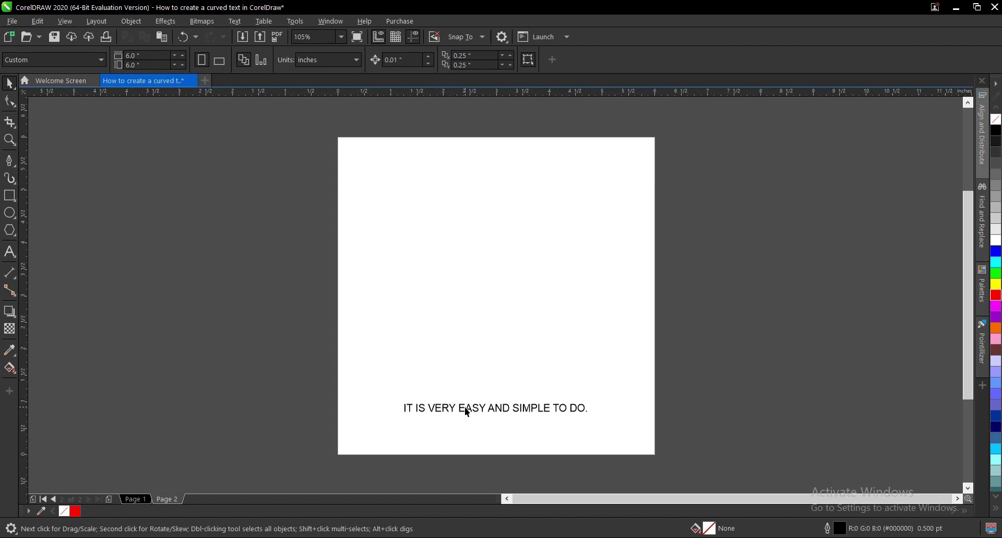
left_click_drag(635, 436, 636, 436)
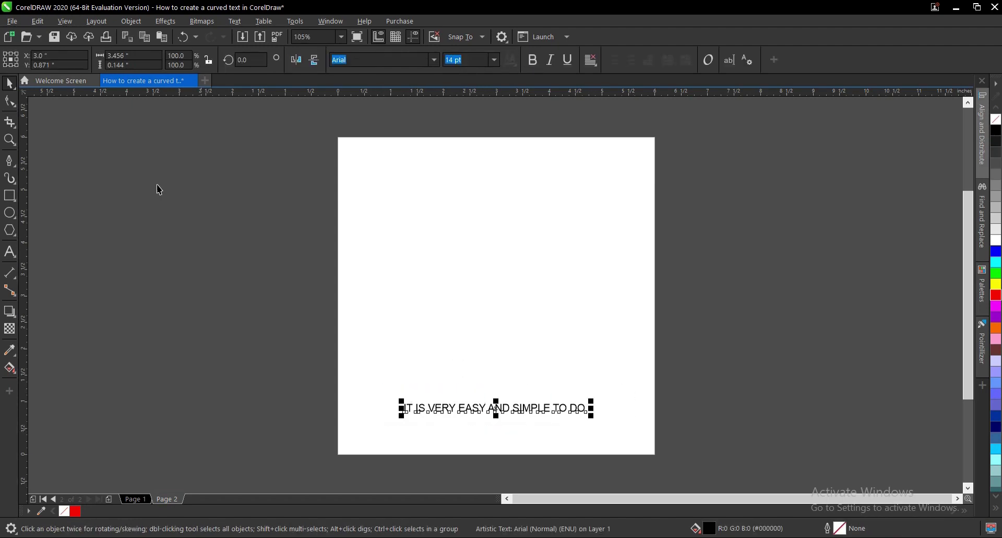
Draw a gentle S-shaped wavy open curve above the text line with the Pen tool.
left_click(148, 237)
left_click(9, 161)
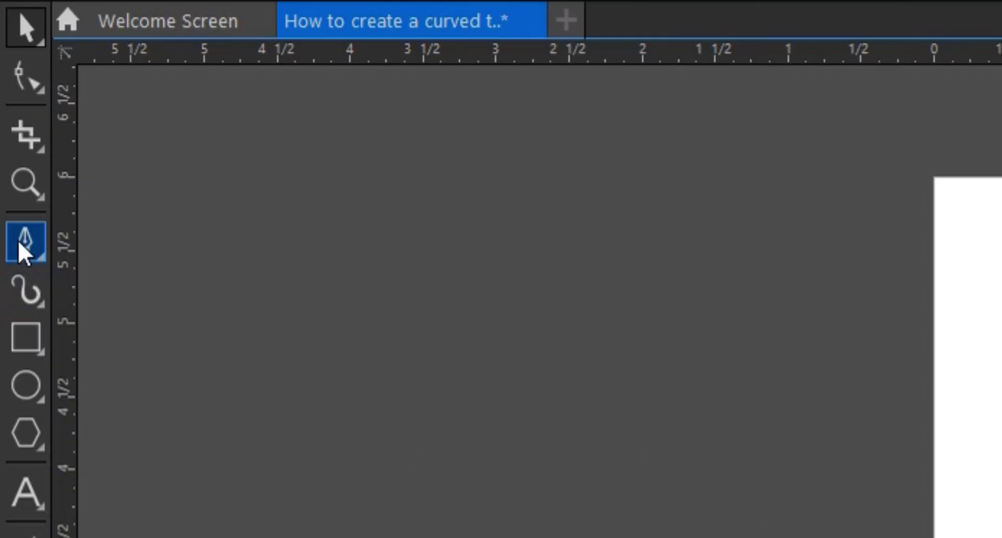
left_click(10, 162)
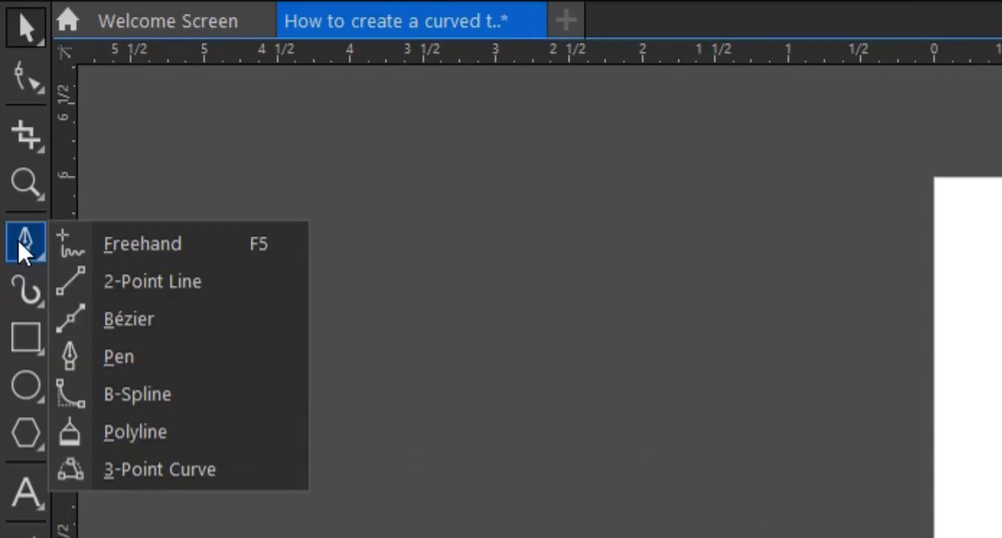
left_click(138, 356)
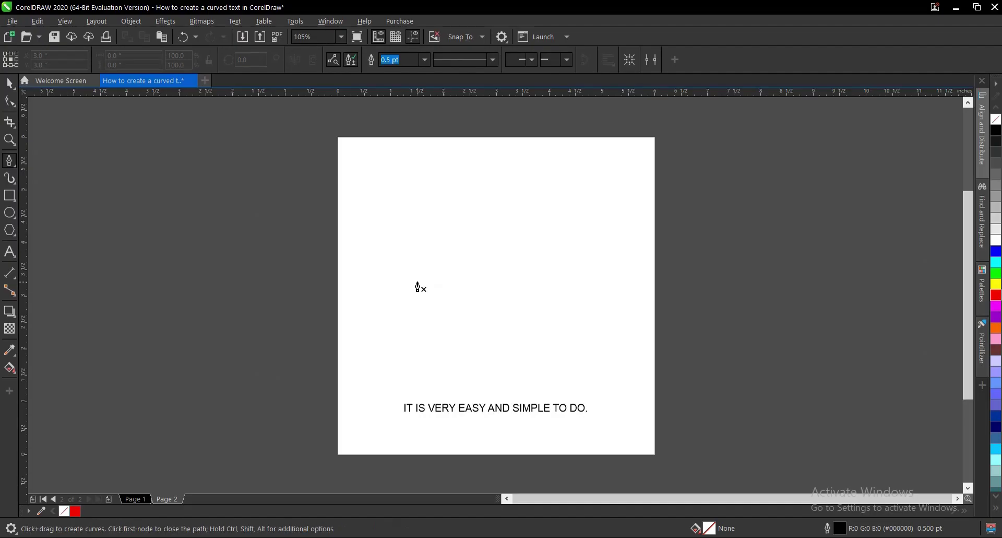
left_click(412, 282)
left_click_drag(456, 318, 499, 324)
left_click_drag(545, 299, 577, 300)
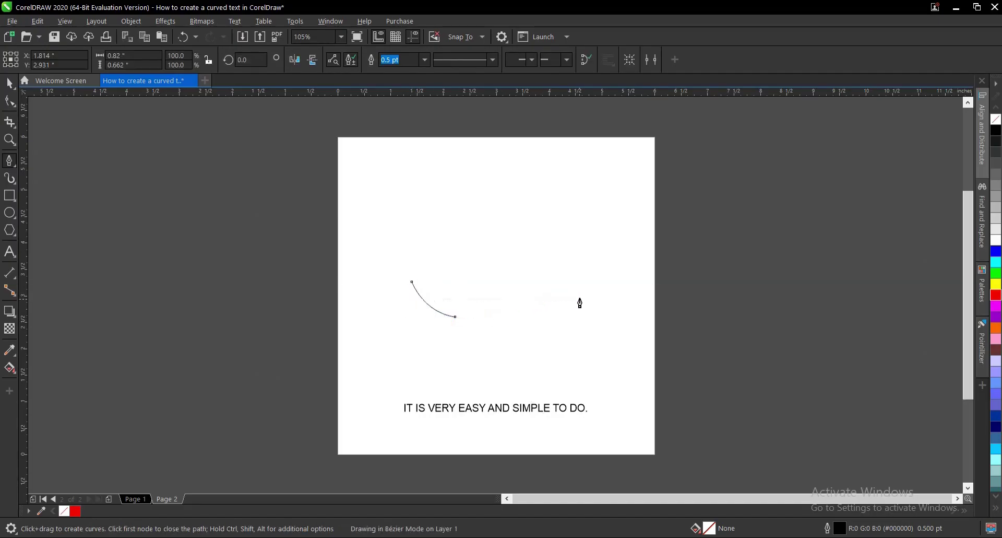
double_click(617, 328)
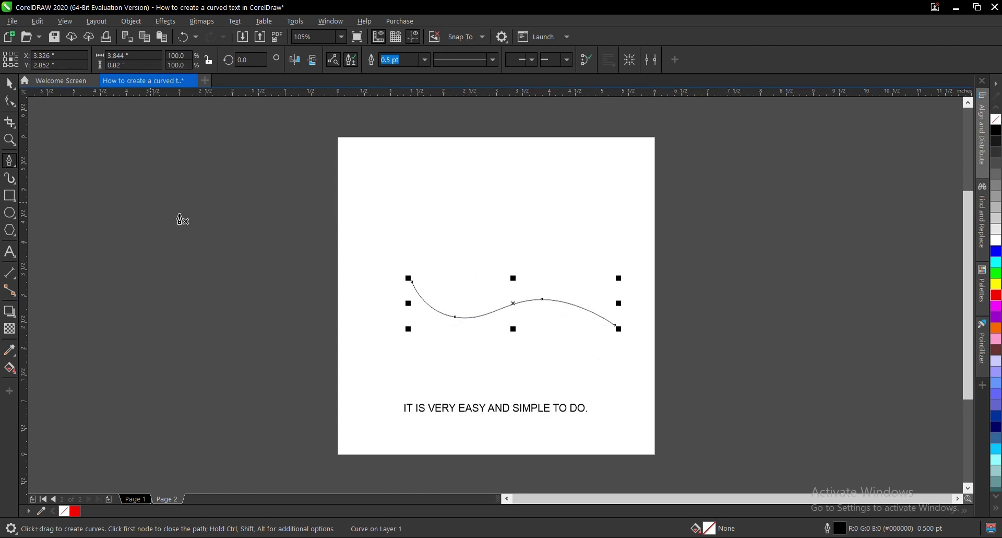
Rotate the wavy curve about 5.7 degrees to tilt it slightly.
left_click(9, 82)
left_click(515, 303)
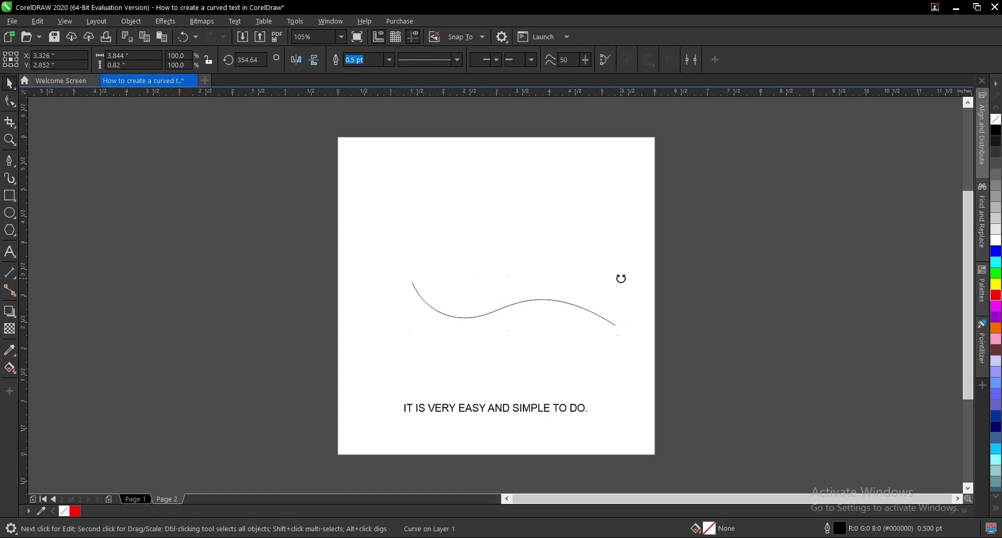
left_click_drag(620, 277, 616, 267)
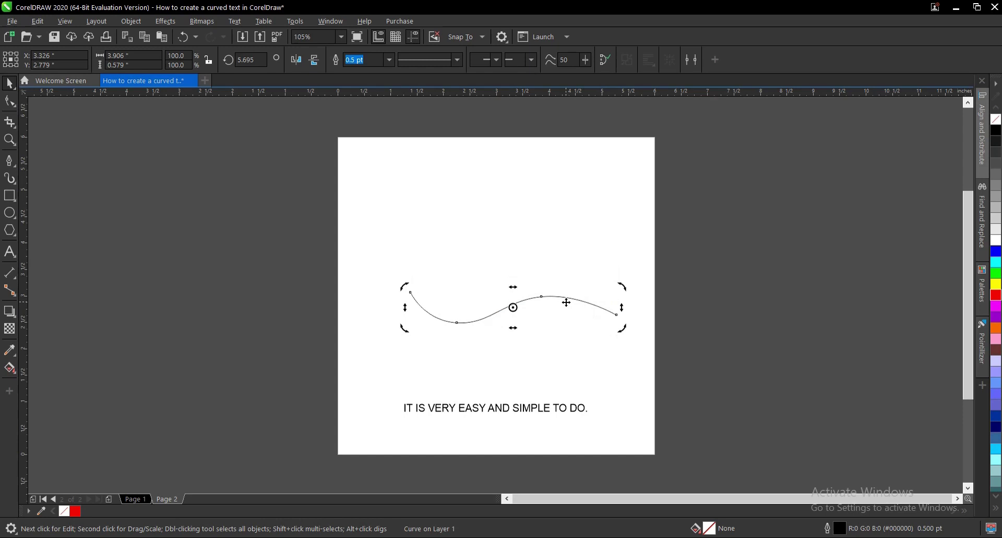
Center the curve on the page with P and select the text line.
key("p")
left_click(525, 355)
left_click_drag(422, 409, 390, 399)
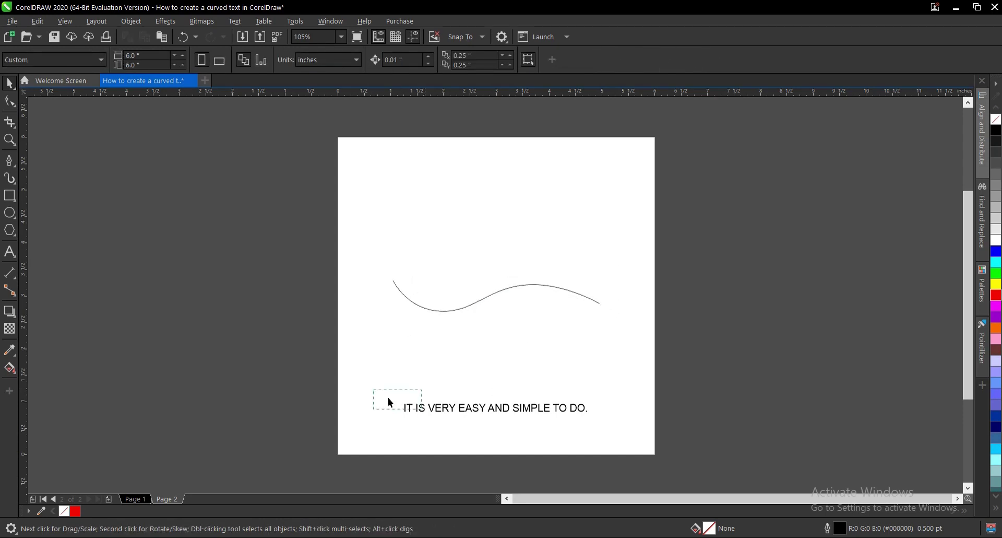
left_click(491, 410)
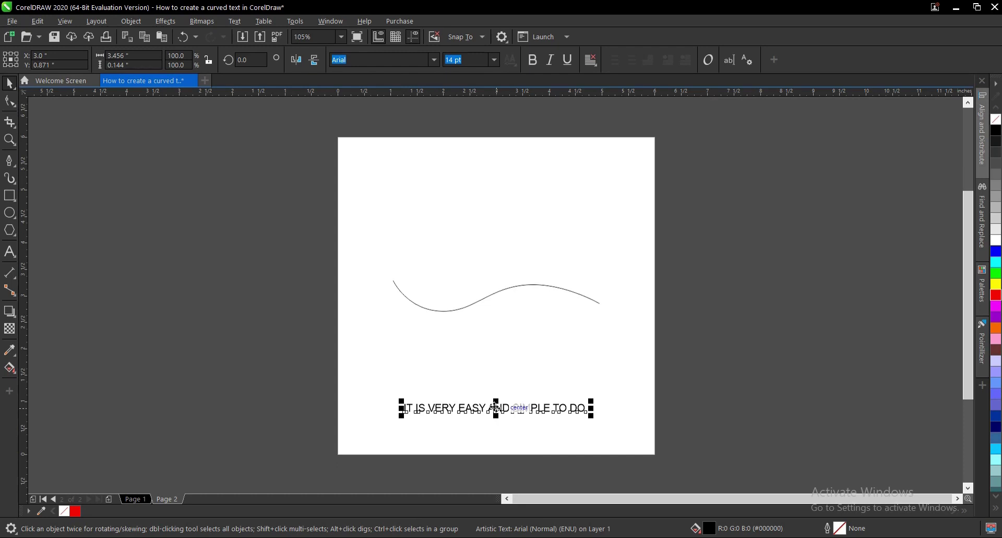
Right-drag the text onto the wavy curve and choose Fit Text To Path.
left_click_drag(496, 407, 487, 296)
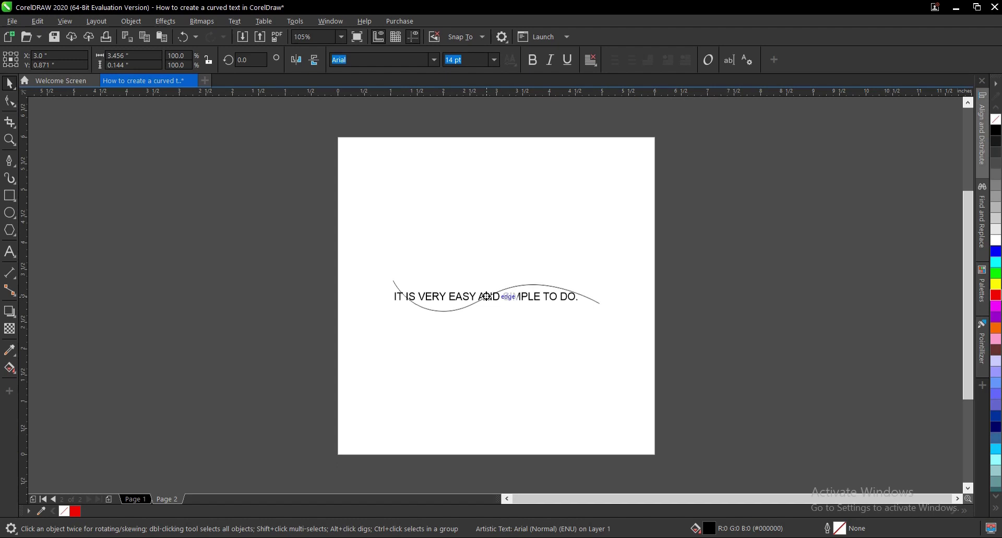
left_click_drag(488, 296, 487, 296)
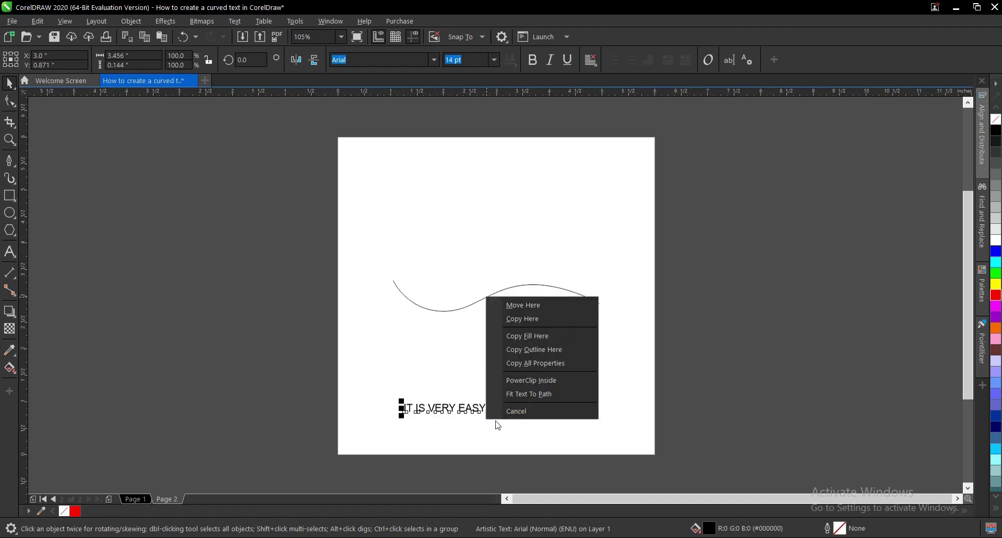
left_click(530, 394)
scroll(491, 295, "up", 2)
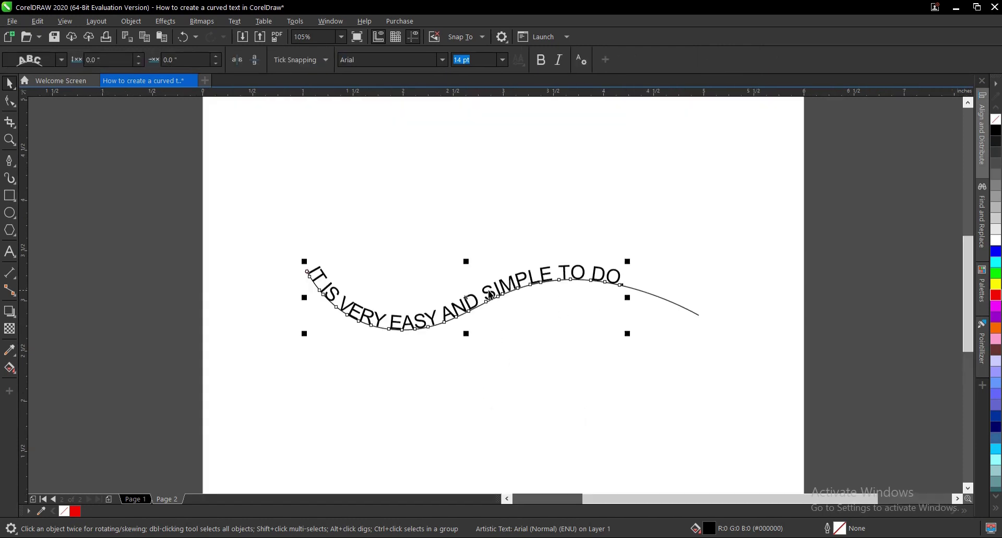
Undo and refit the text to the curve, offset 0.073 in above and 0.212 in along it.
key("ctrl+z")
scroll(486, 292, "down", 2)
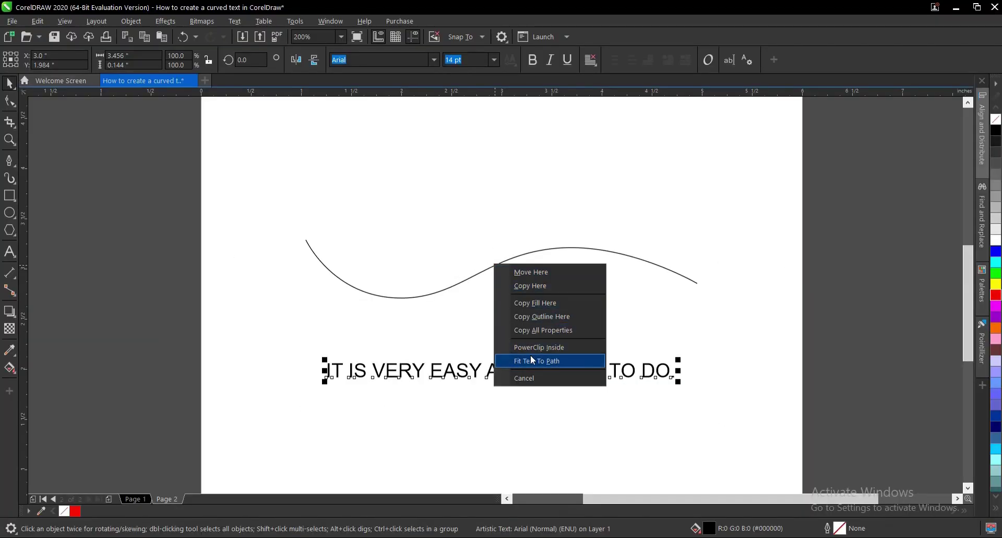
left_click(531, 359)
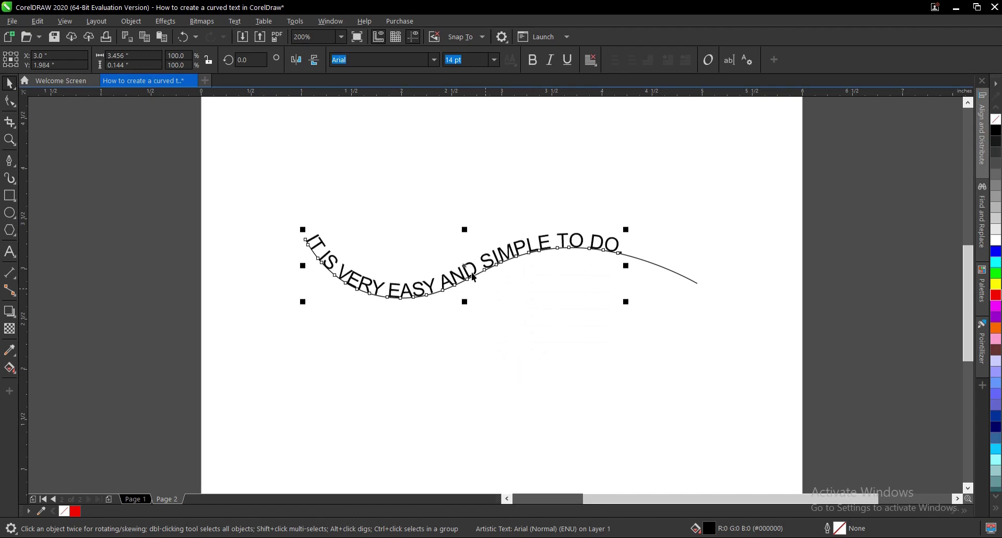
left_click_drag(465, 264, 491, 242)
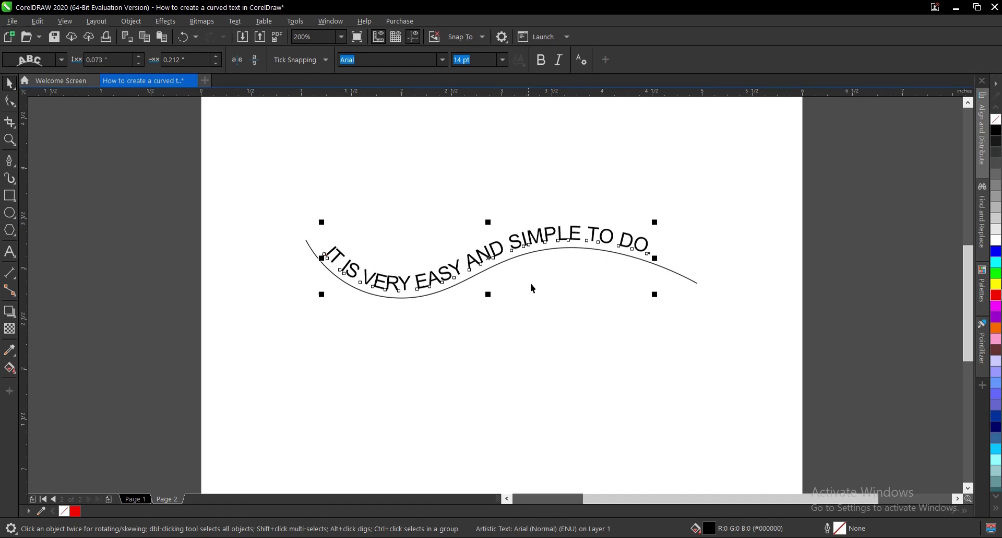
Widen the curved text's letter spacing with the Shape tool so it reaches further along the wave.
left_click(9, 100)
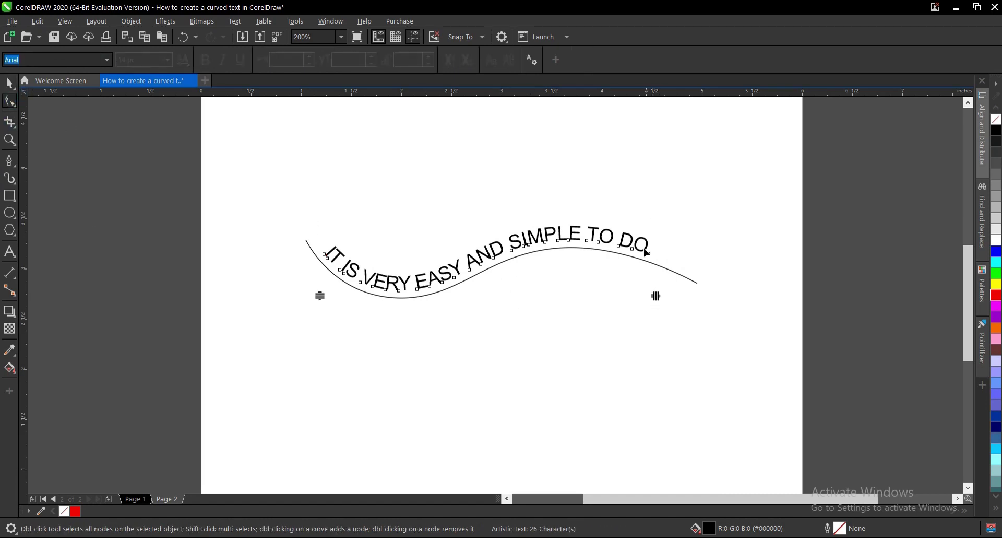
left_click_drag(654, 297, 684, 296)
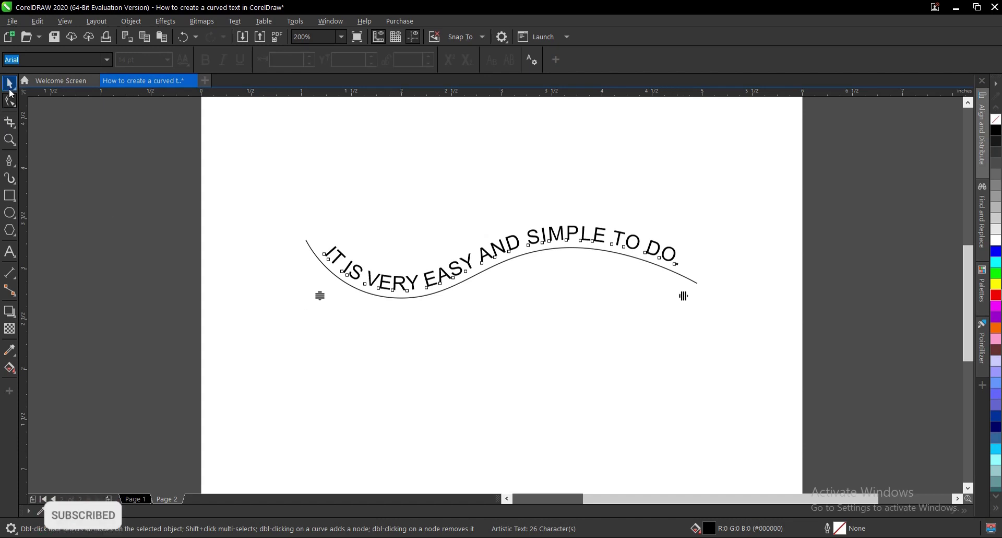
left_click(10, 85)
left_click(513, 300)
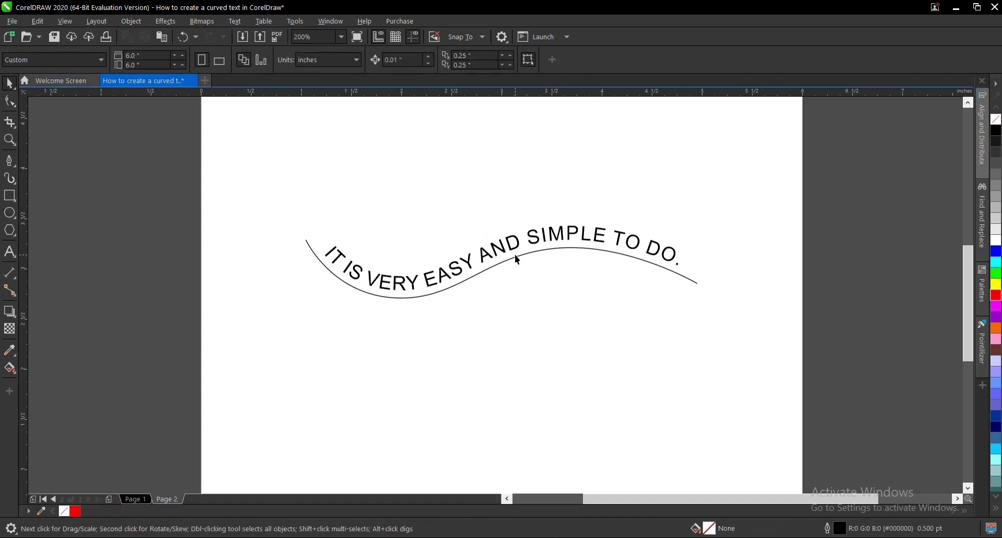
Break the text off the curve with Ctrl+K, move it up, then undo back to a straight line.
left_click(548, 241)
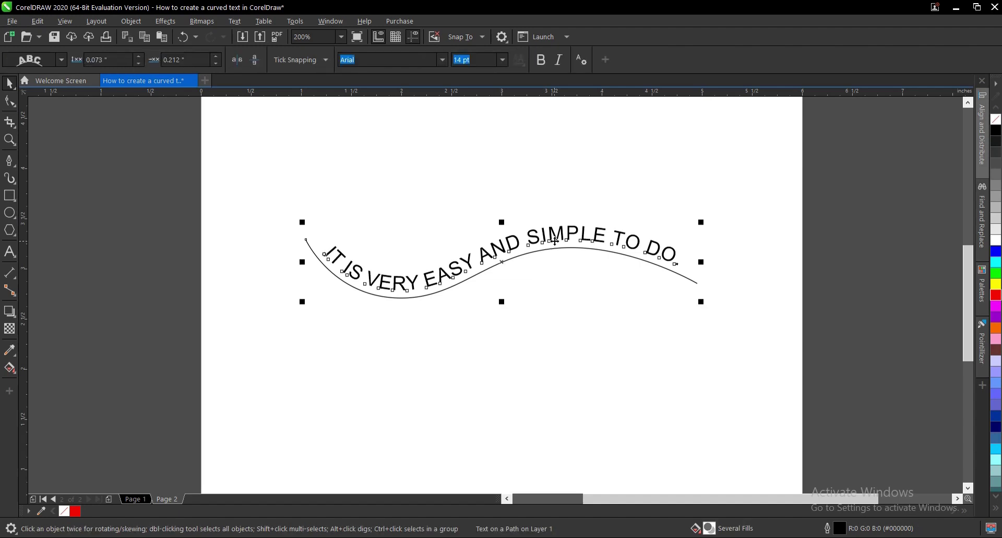
key("ctrl+k")
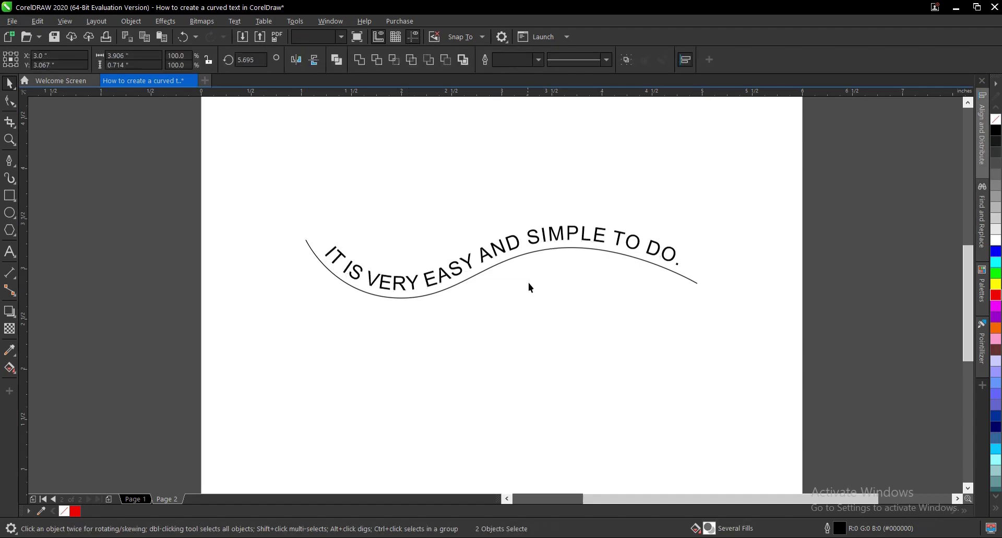
left_click_drag(517, 245, 516, 188)
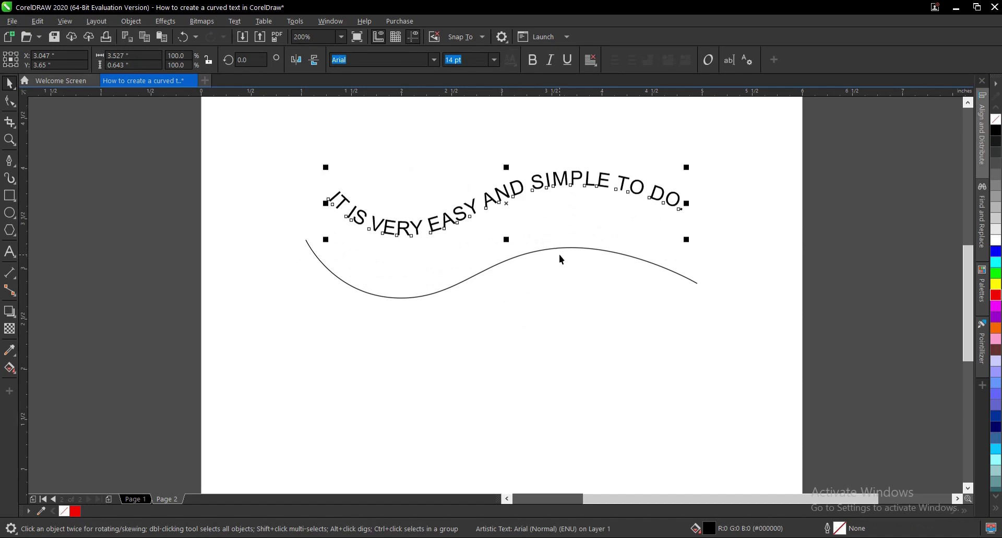
key("ctrl+z")
key("ctrl+z")
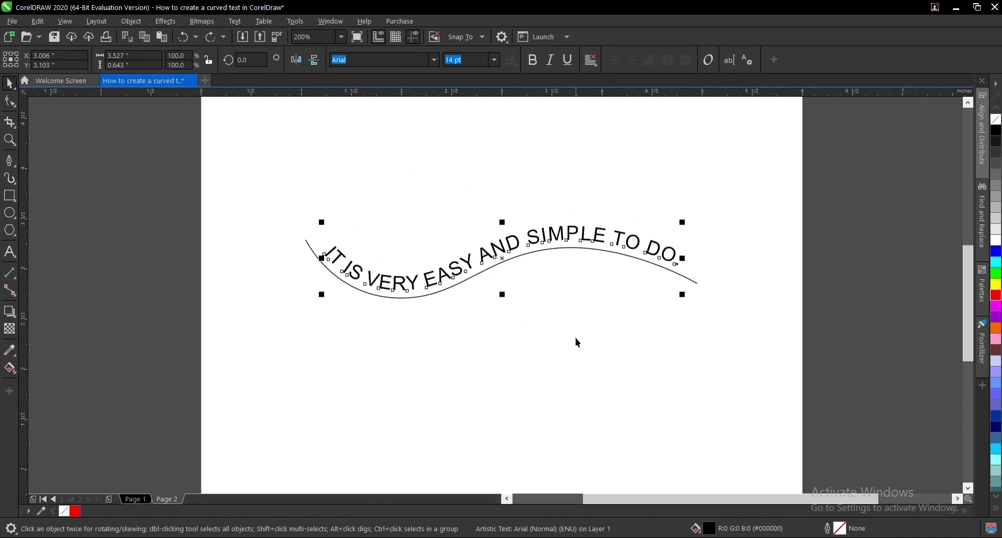
key("ctrl+z")
key("ctrl+z")
key("ctrl+z")
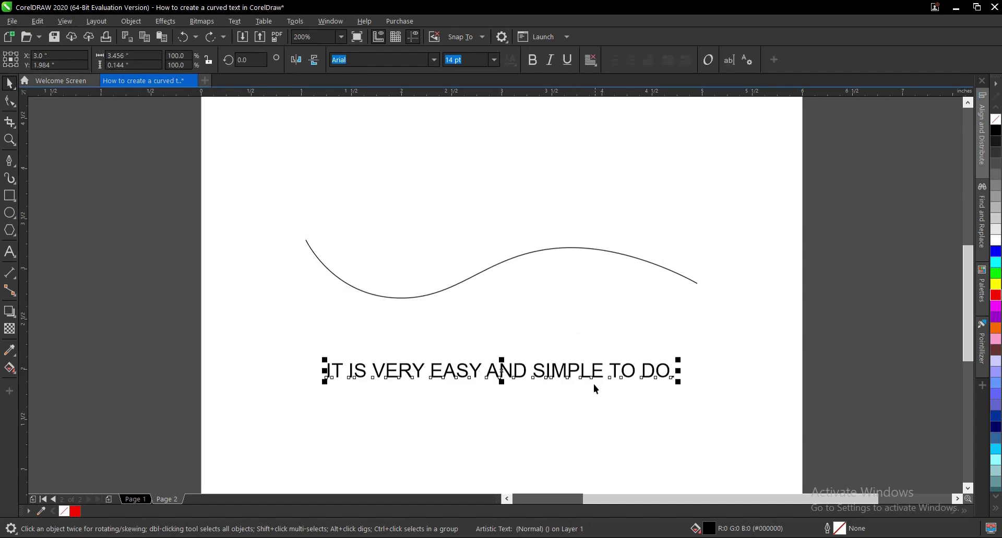
Attach the straight text line to the wavy curve using Text > Fit Text to Path.
left_click(531, 402)
left_click(506, 368)
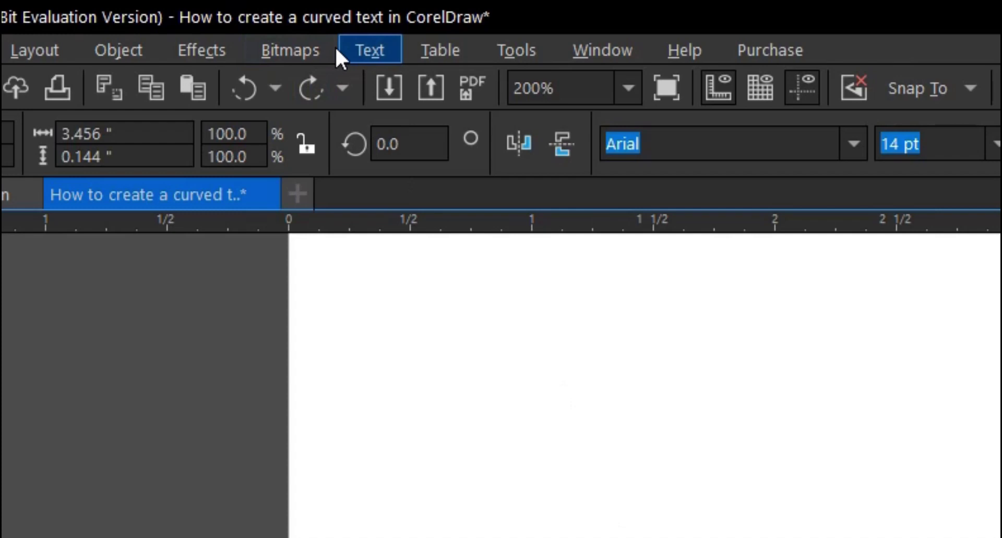
left_click(359, 49)
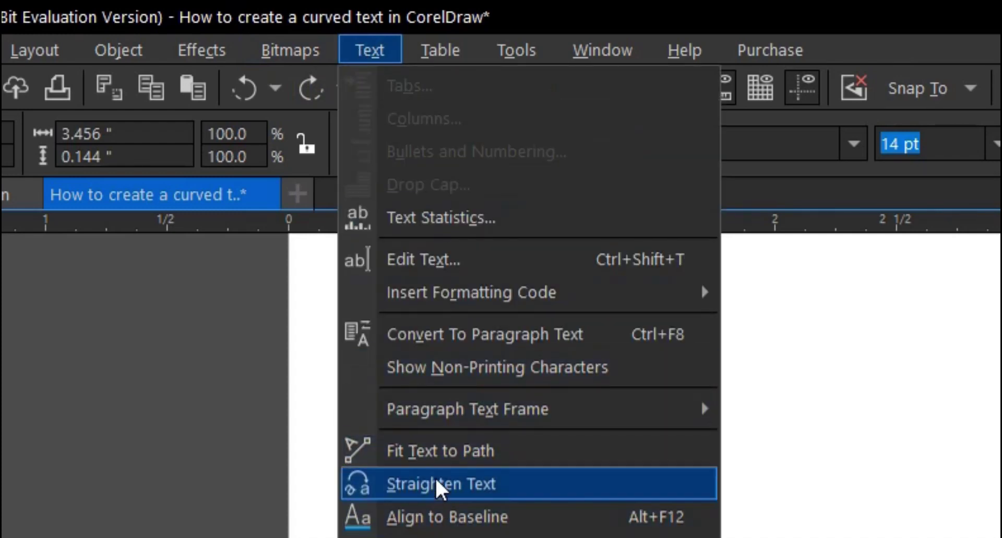
left_click(438, 452)
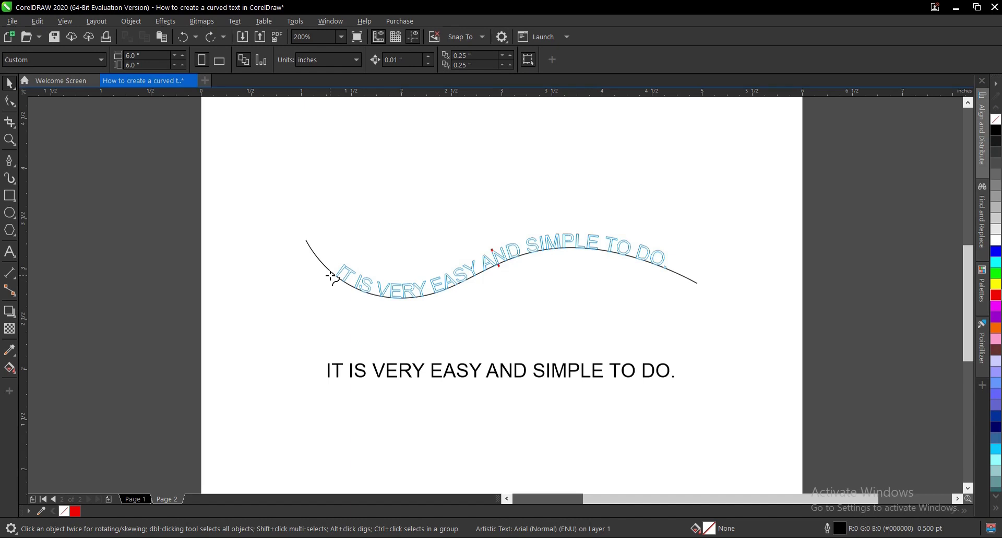
left_click(331, 276)
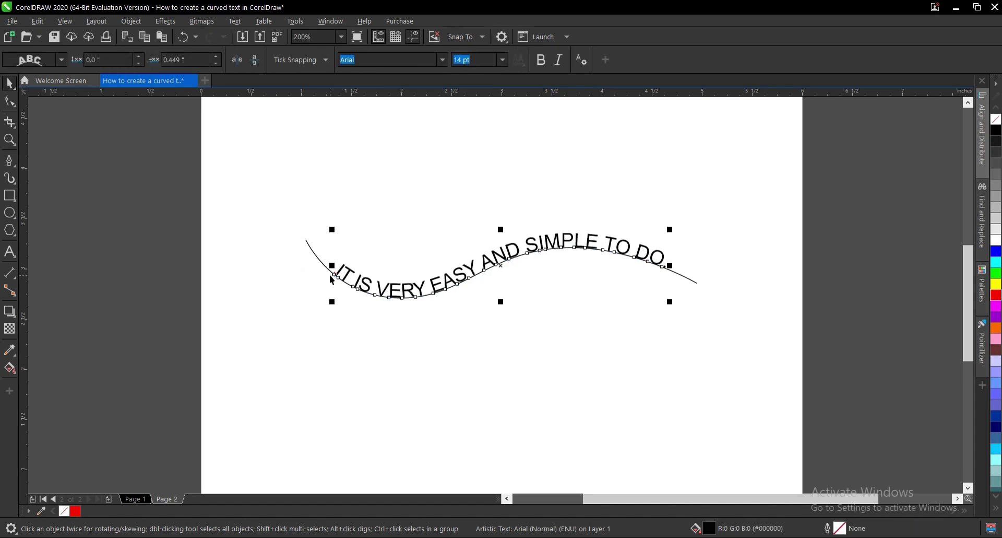
Slide the curved text back along the wave to a 0.396 in offset.
mouse_move(501, 266)
left_mouse_down()
mouse_move(485, 269)
mouse_move(493, 269)
left_mouse_up()
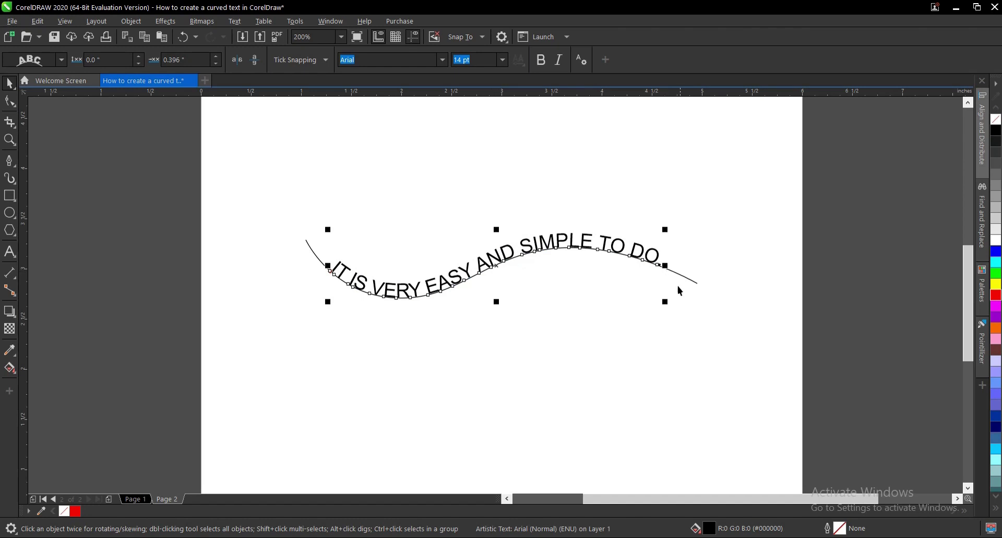
Switch the curved text to Montserrat Medium and replace the word 'EASY' with 'FAST'.
left_click(443, 60)
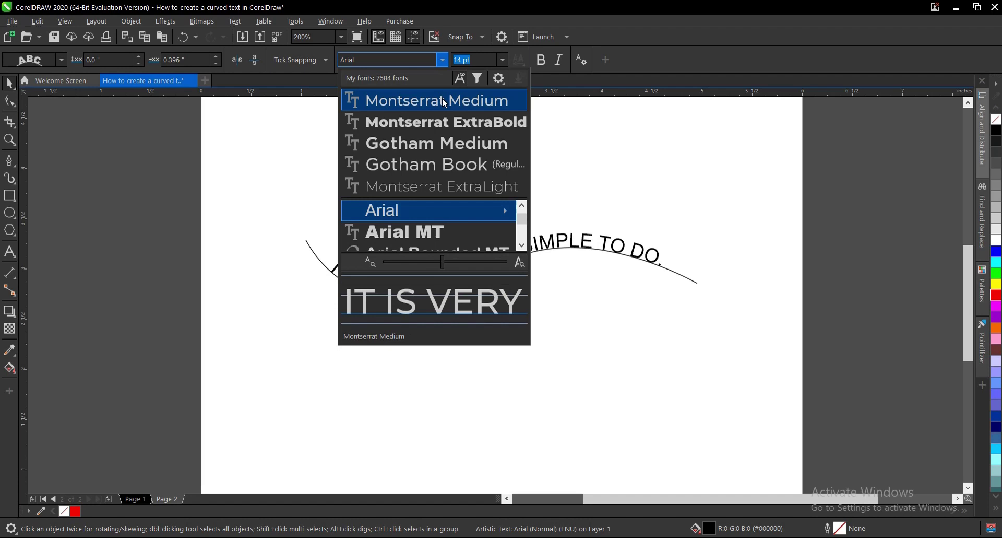
left_click(443, 99)
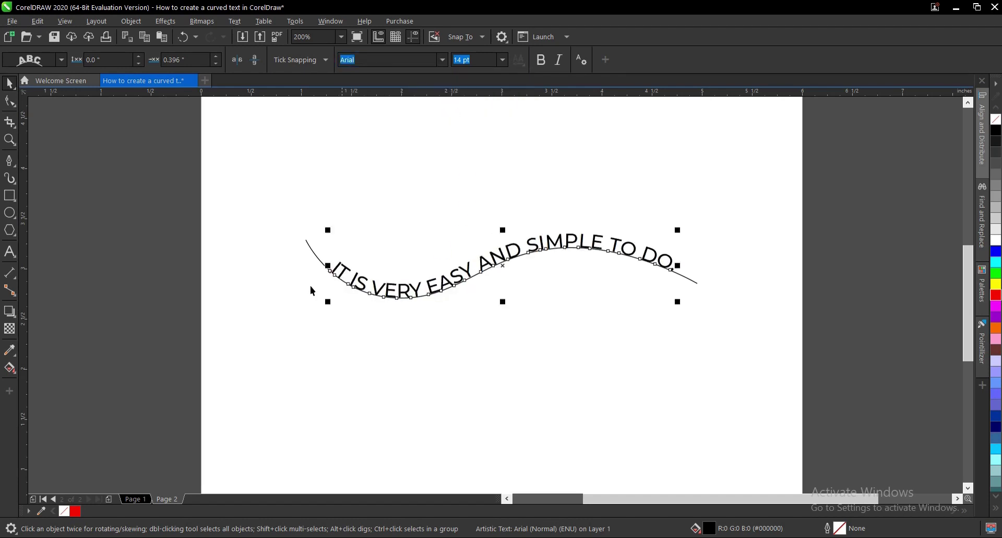
left_click(9, 251)
double_click(364, 284)
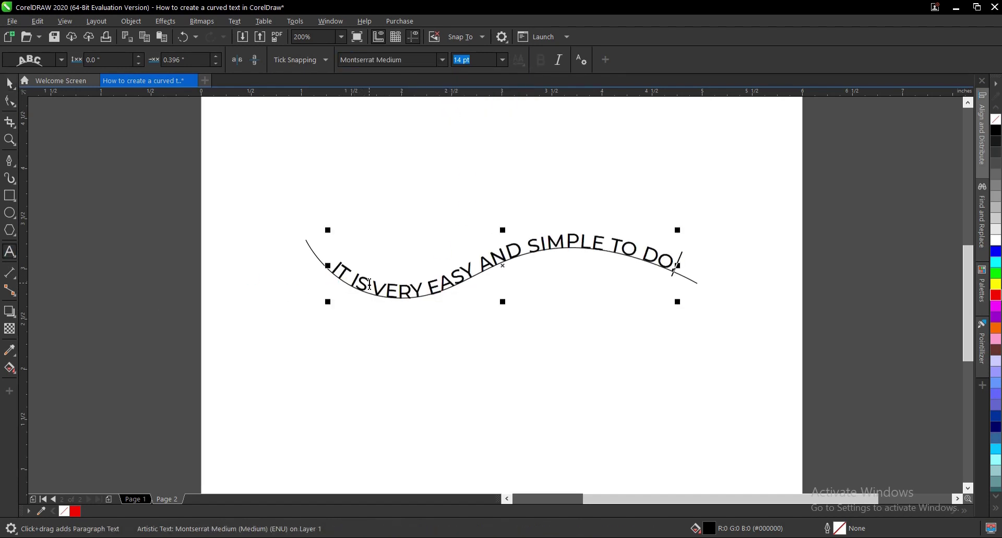
left_click(369, 284)
key("End")
left_click_drag(478, 264, 432, 287)
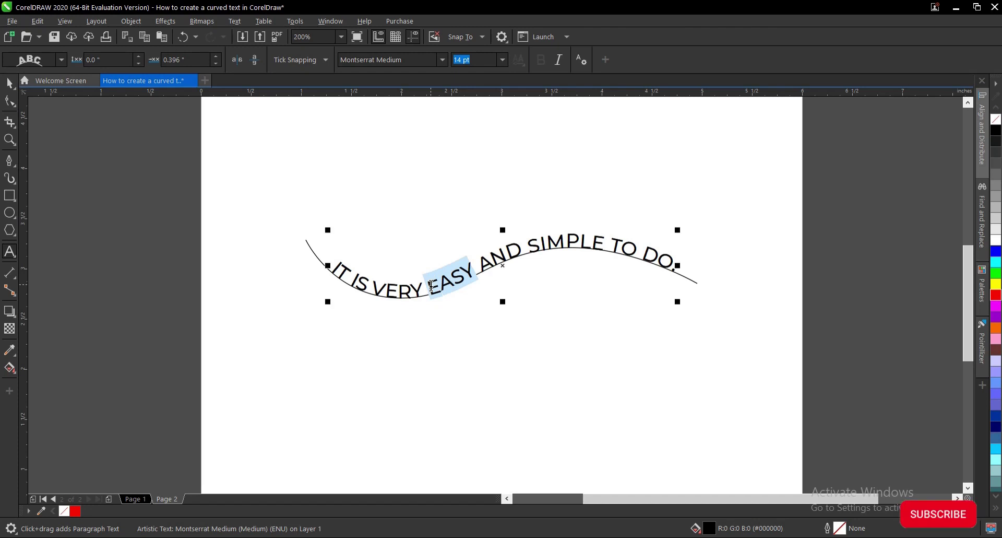
type("FAST")
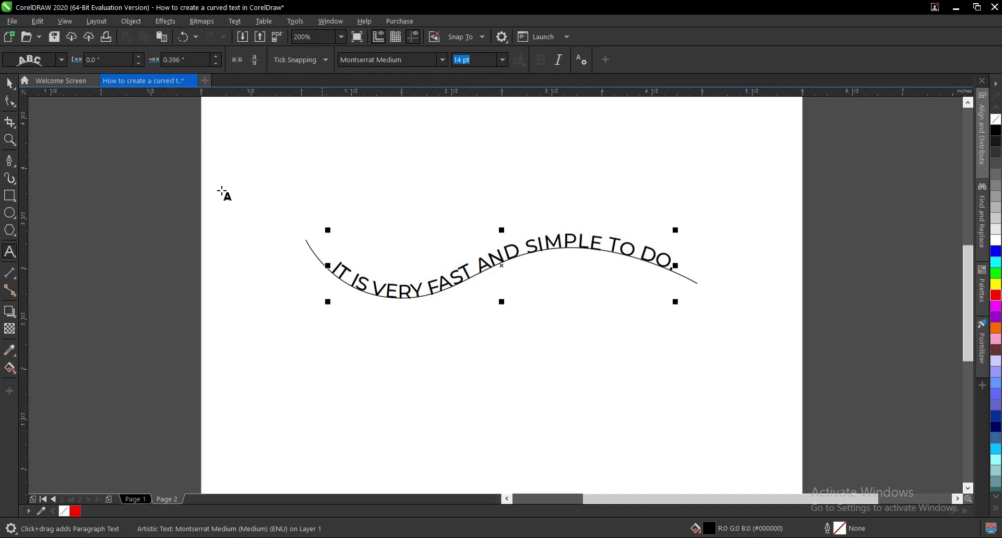
left_click(10, 85)
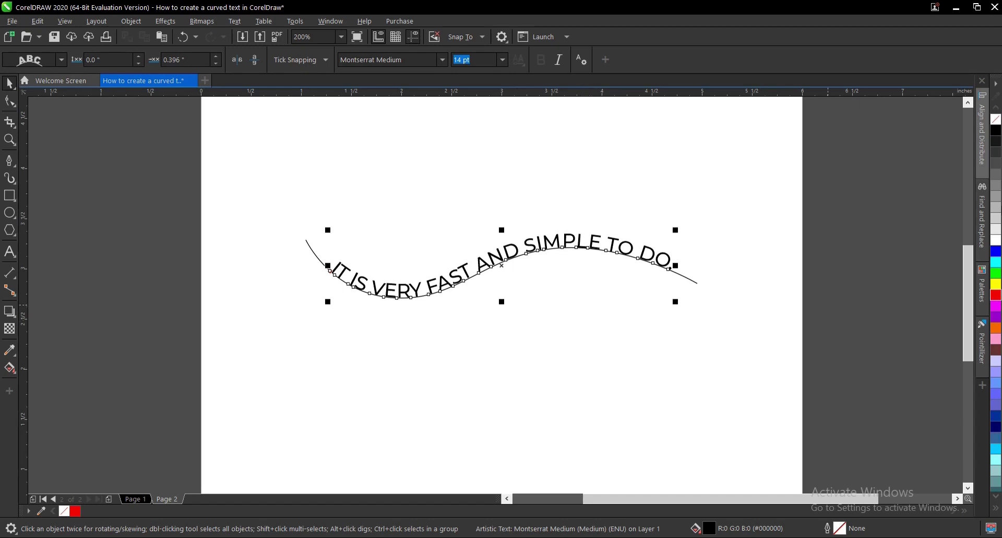
Colour the curved text purple and try another letter orientation in the Text orientation dropdown.
left_click(991, 312)
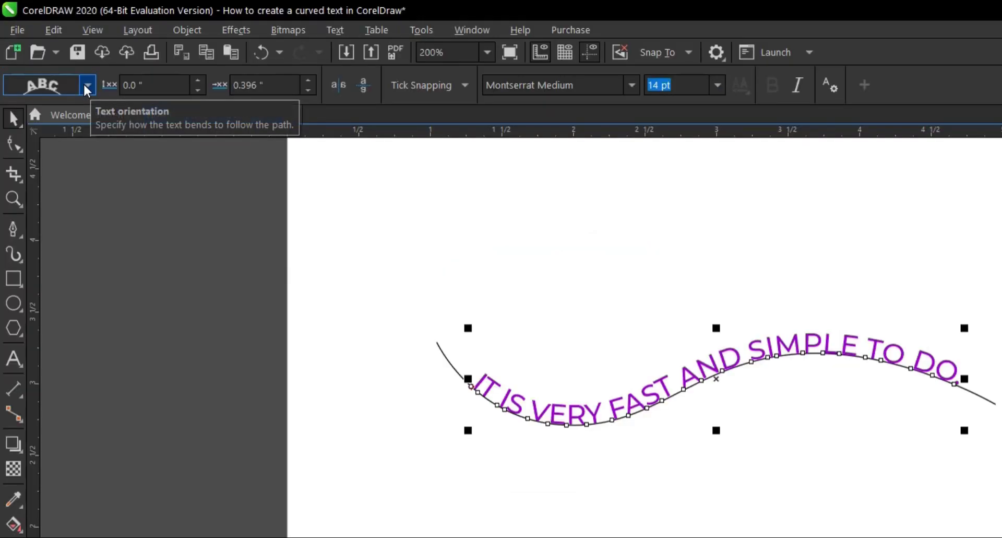
left_click(87, 87)
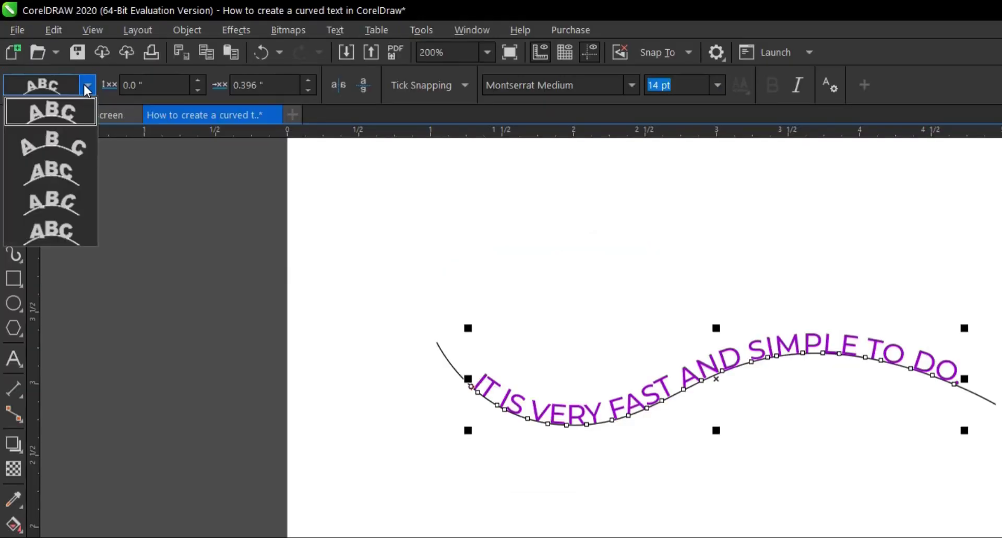
left_click(53, 140)
left_click(87, 85)
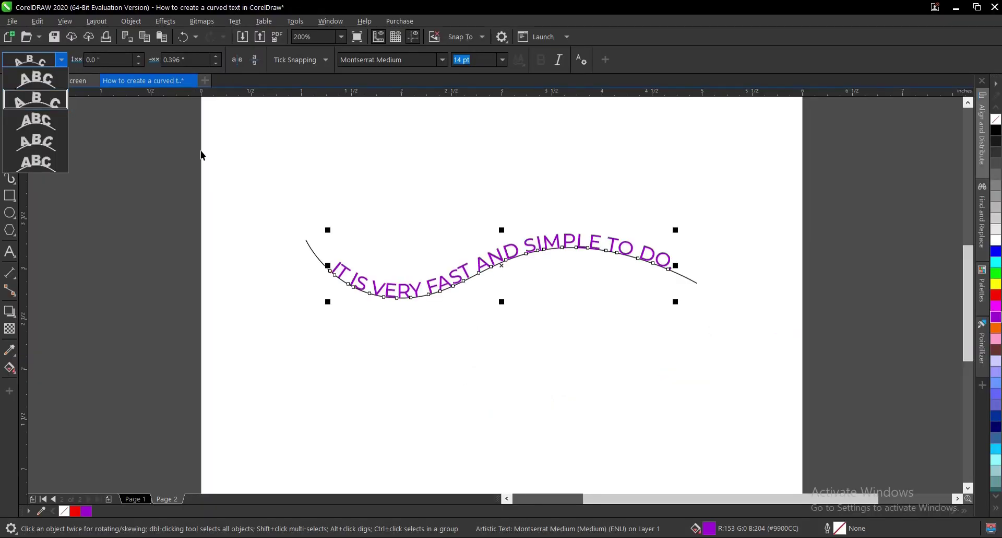
left_click(358, 224)
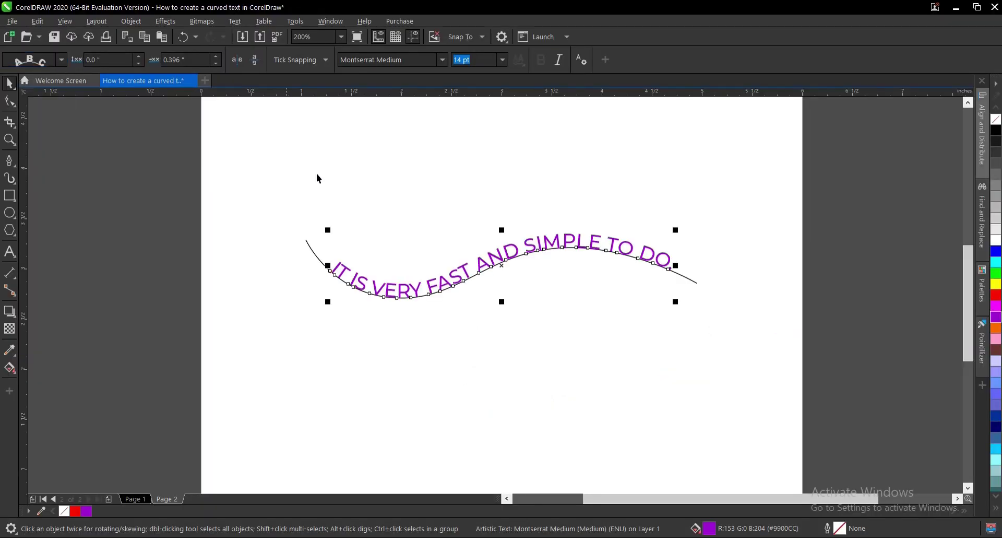
scroll(510, 263, "up", 2)
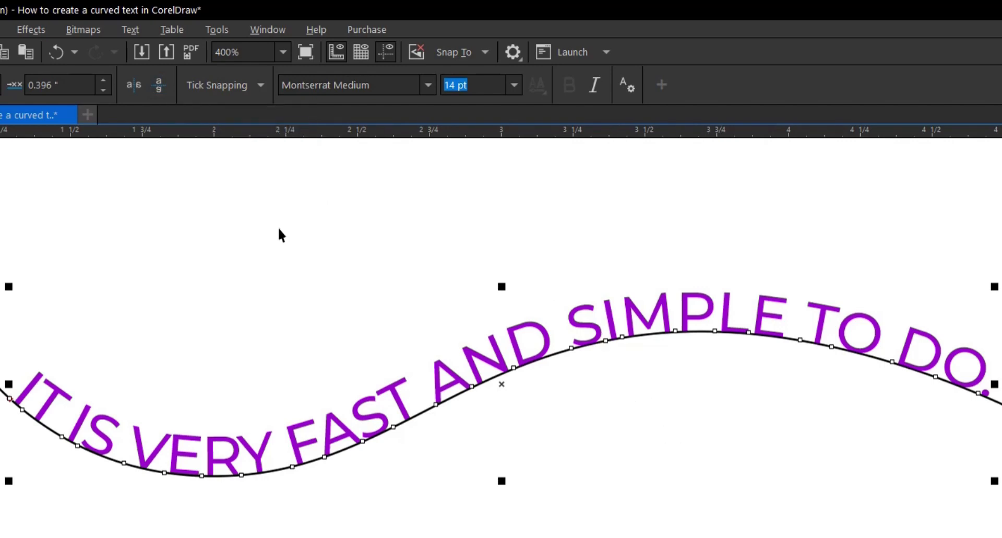
left_click(156, 94)
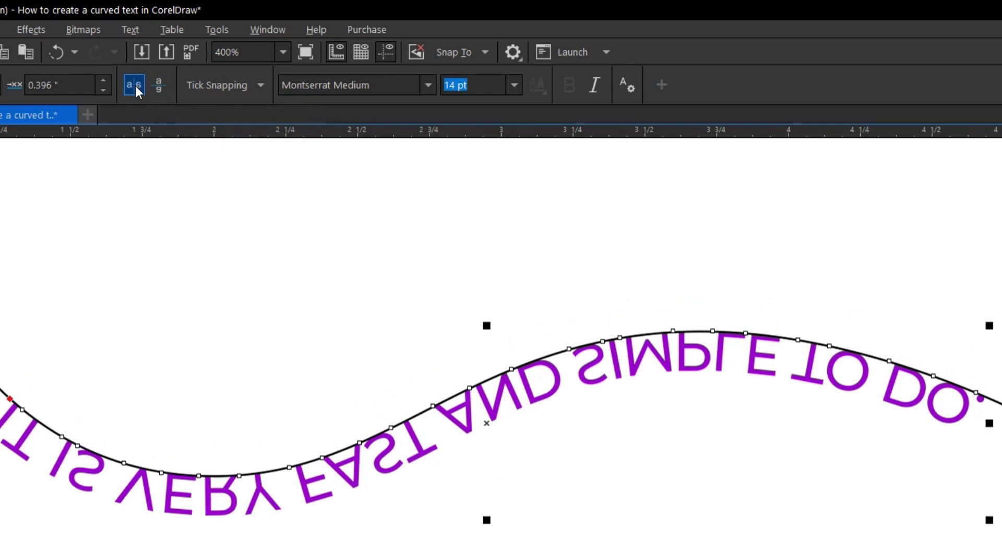
left_click(139, 89)
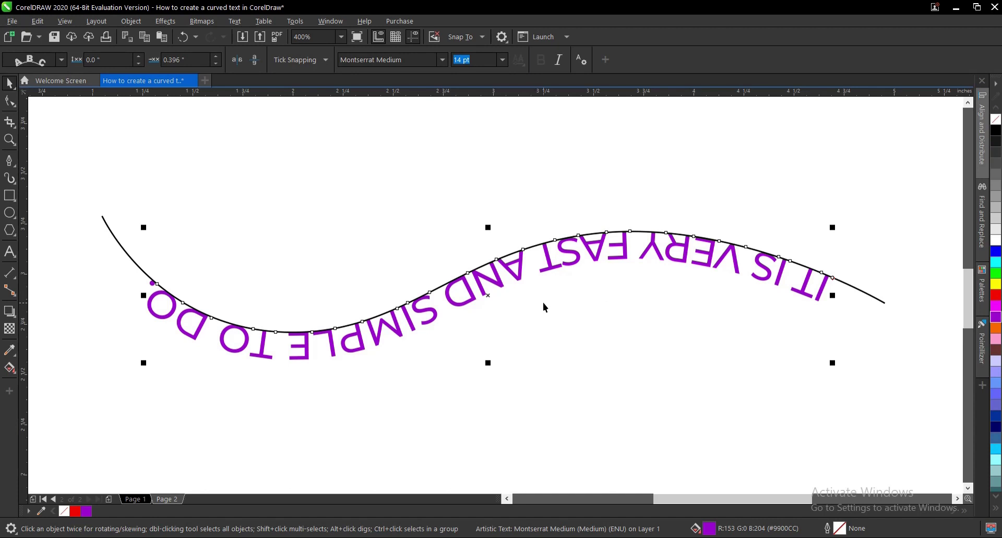
key("ctrl+z")
key("ctrl+shift+z")
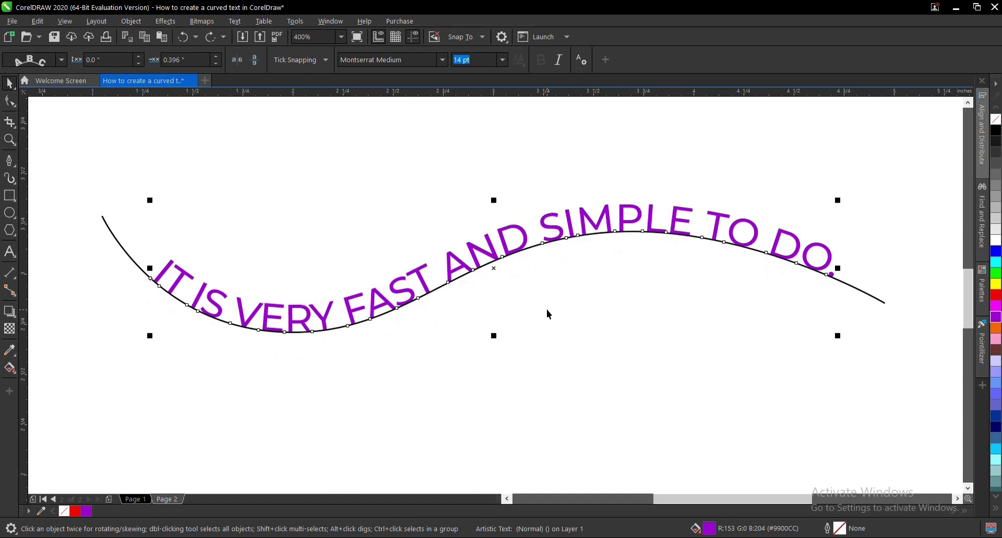
Raise the text and wave, then drag the purple sentence off the path below the curve.
left_click_drag(559, 236, 559, 185)
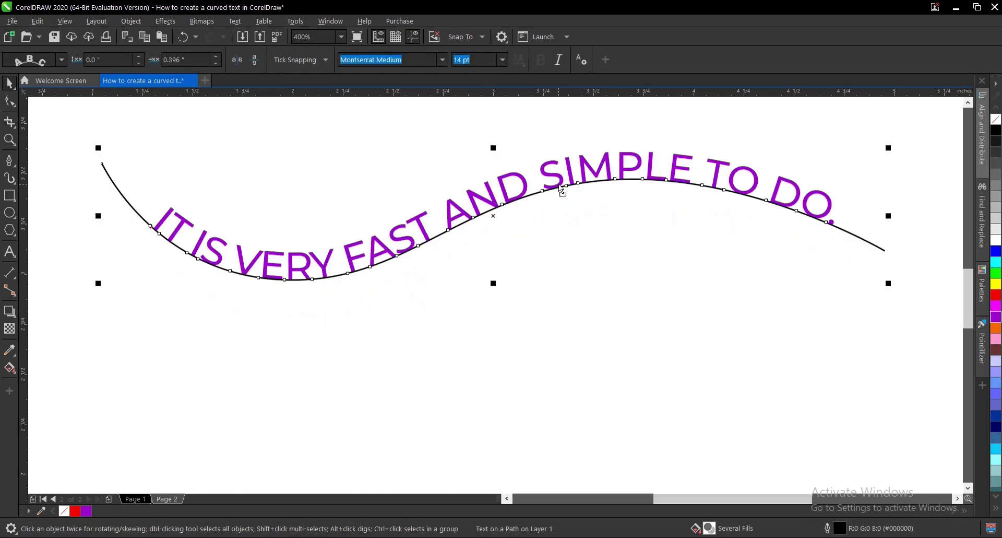
left_click(644, 269)
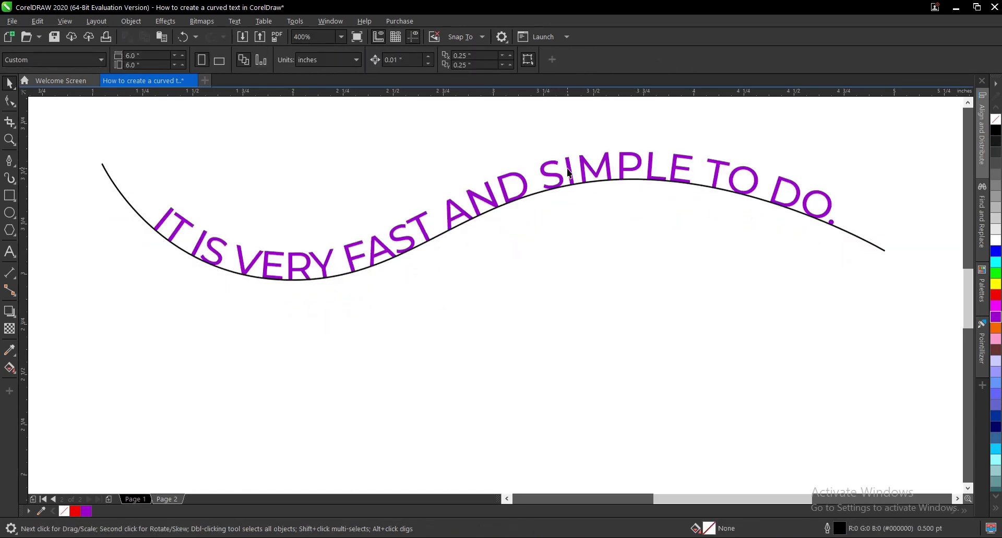
left_click_drag(569, 172, 556, 296)
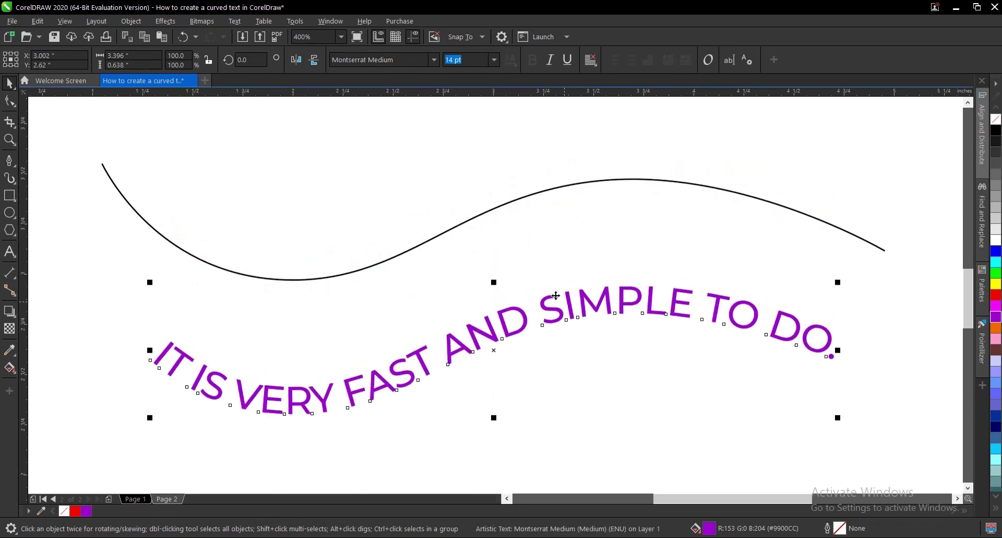
left_click(592, 348)
key("F3")
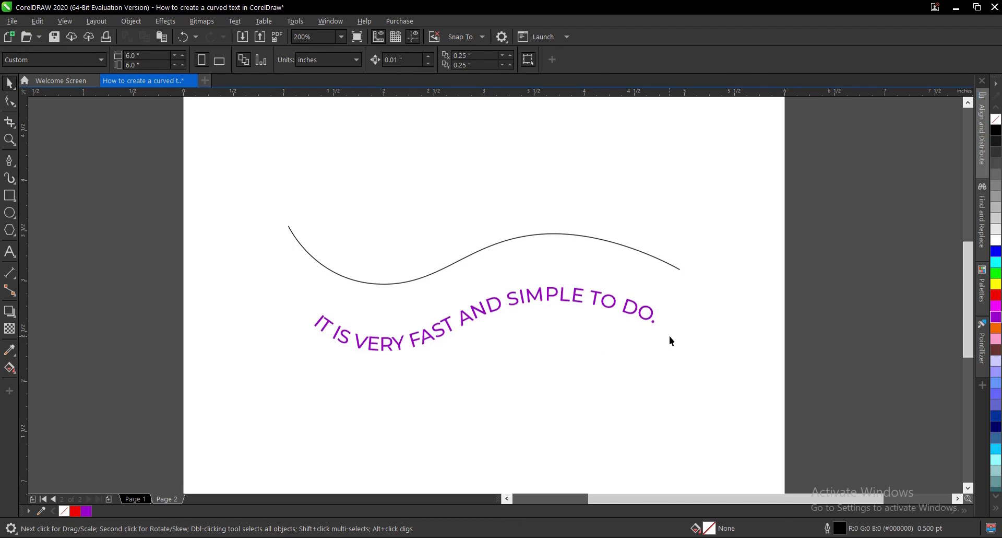
left_click(645, 321)
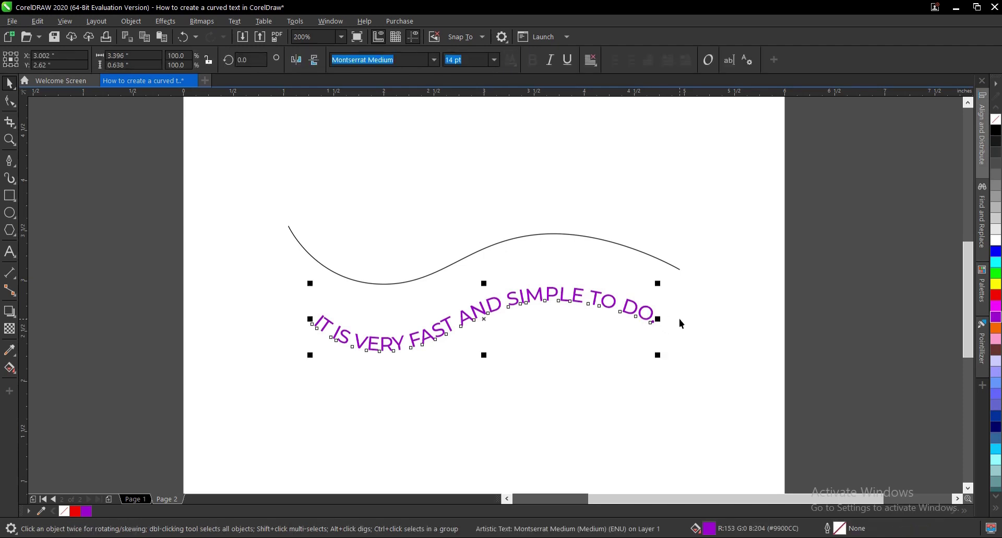